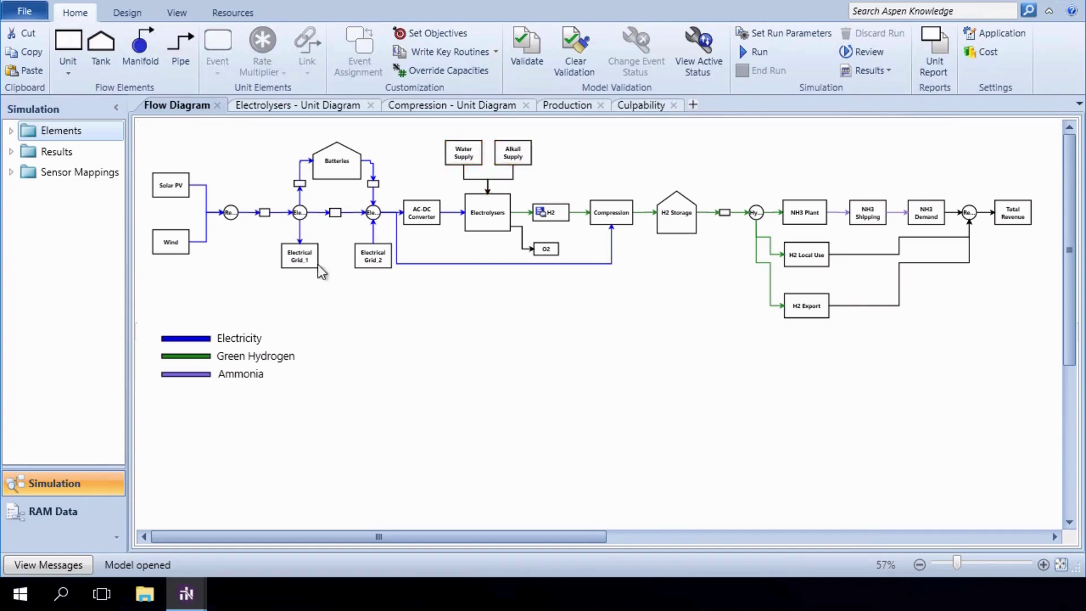
View the Electrolysers block's contents, revealing eight EZ stacks in parallel between start and end
right_click(485, 234)
left_click(526, 301)
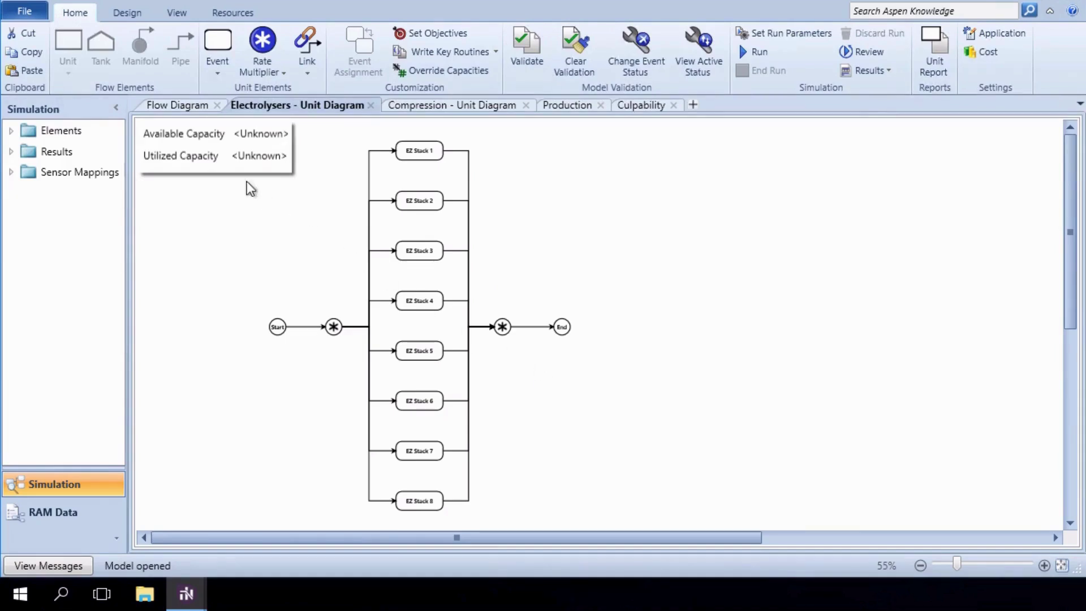
Return to the top-level Flow Diagram where storage hydrogen splits to NH3 plant, local use and export
left_click(175, 107)
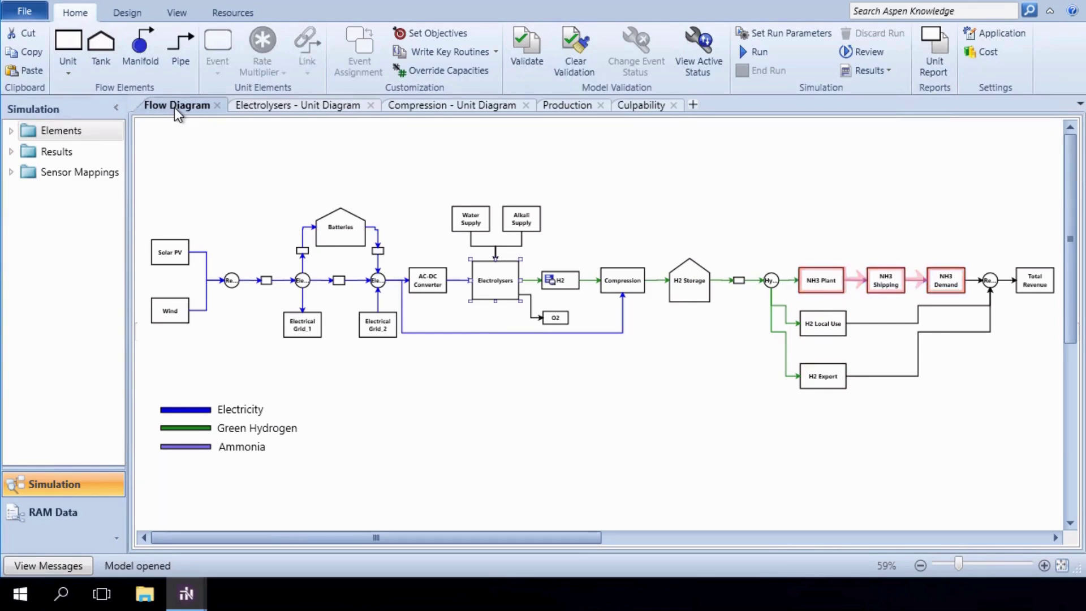
Run a 100-lifecycle, 8760-hour simulation, converging on 98.32% utilized H2 capacity
left_click(769, 37)
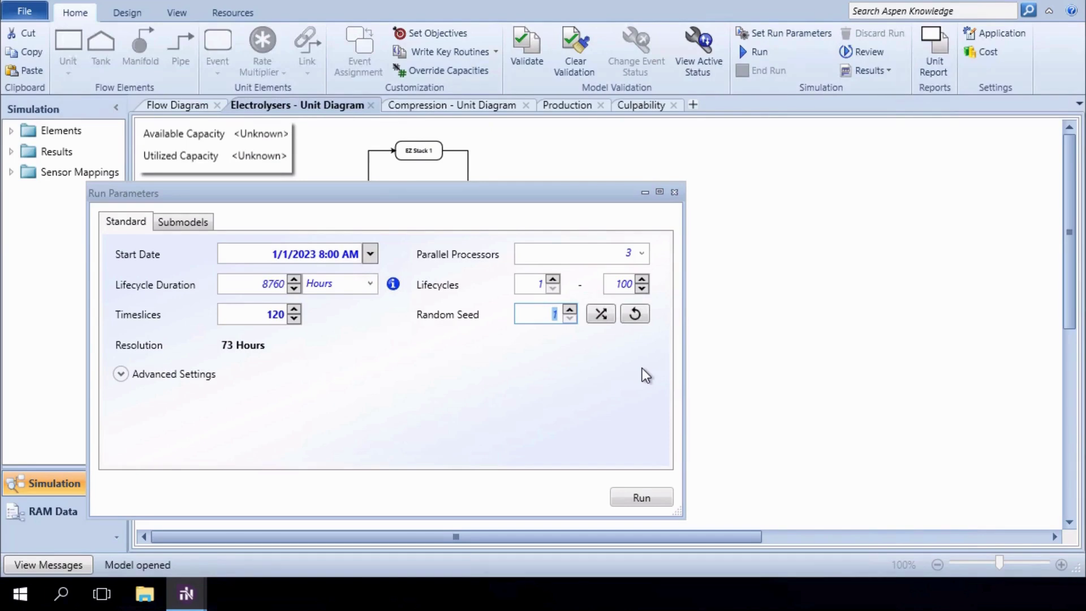
left_click(662, 497)
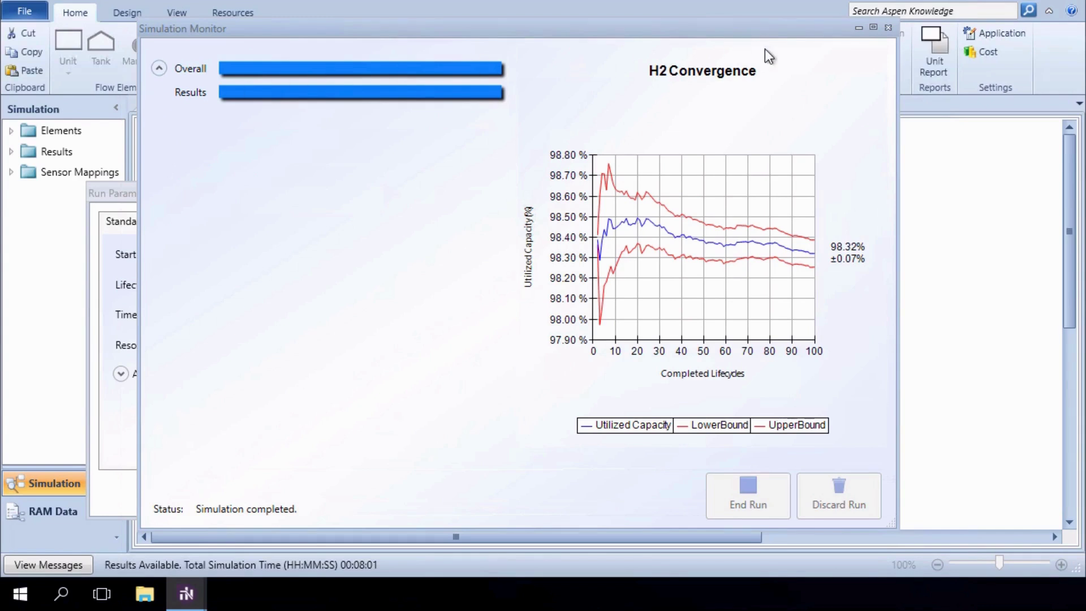
left_click(889, 28)
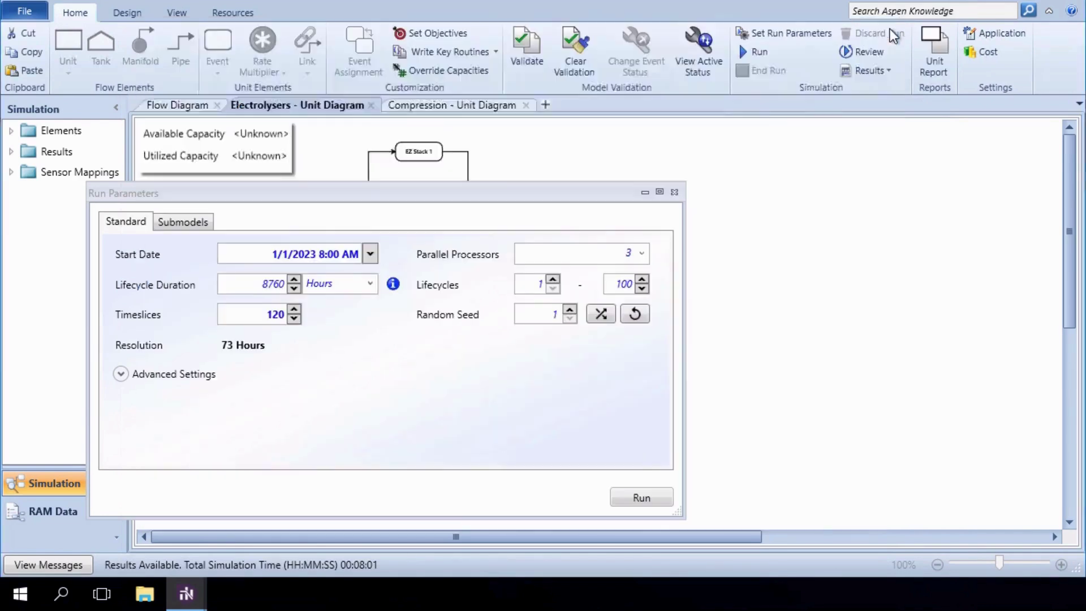
Open the pipe Production results for H2 and display the histogram as annual values
left_click(674, 192)
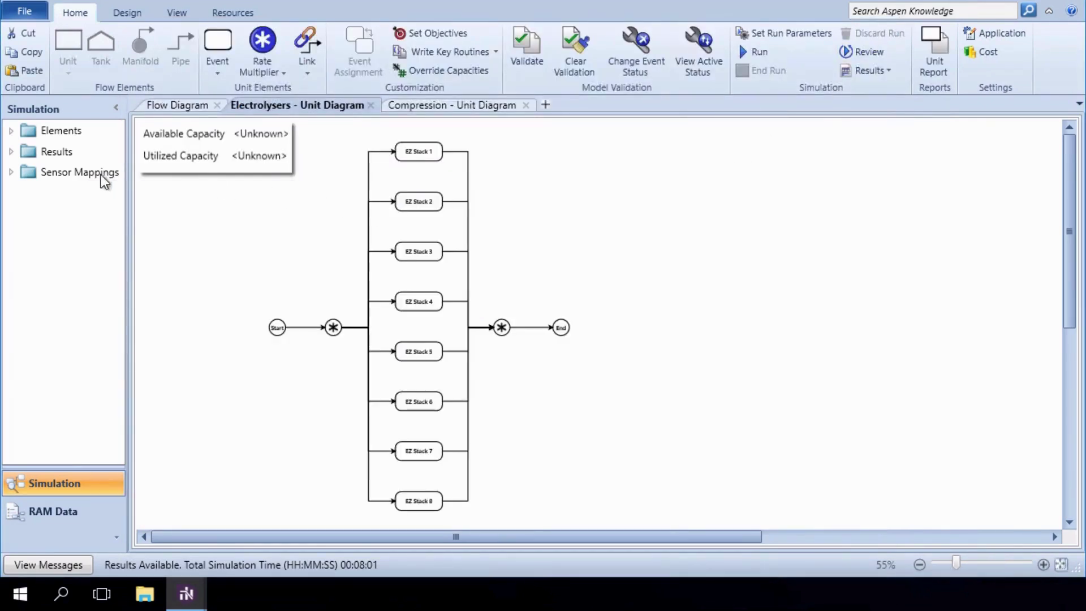
left_click(11, 152)
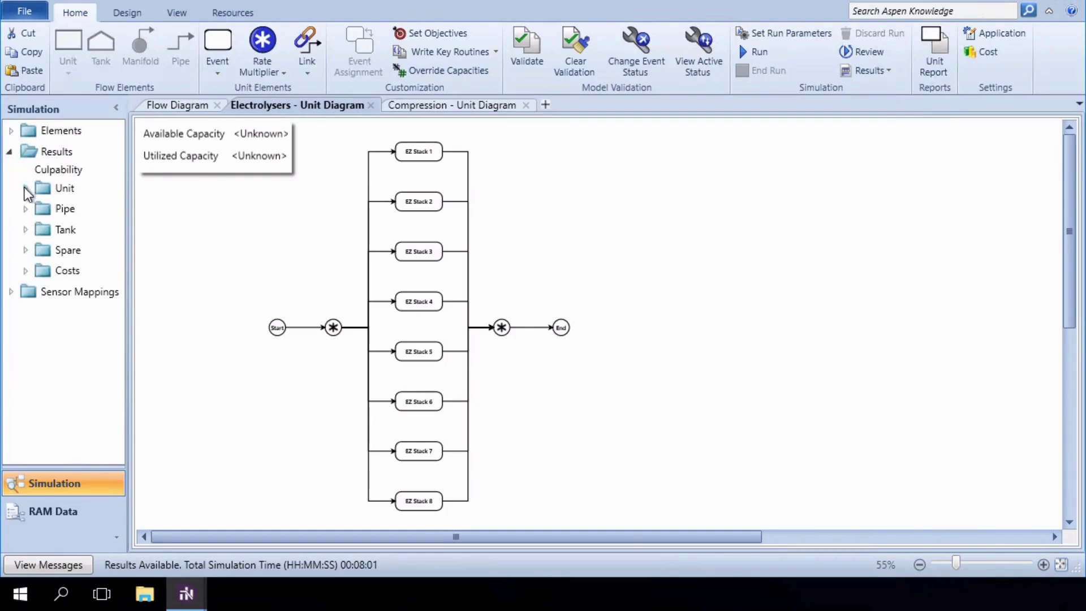
left_click(25, 209)
double_click(51, 229)
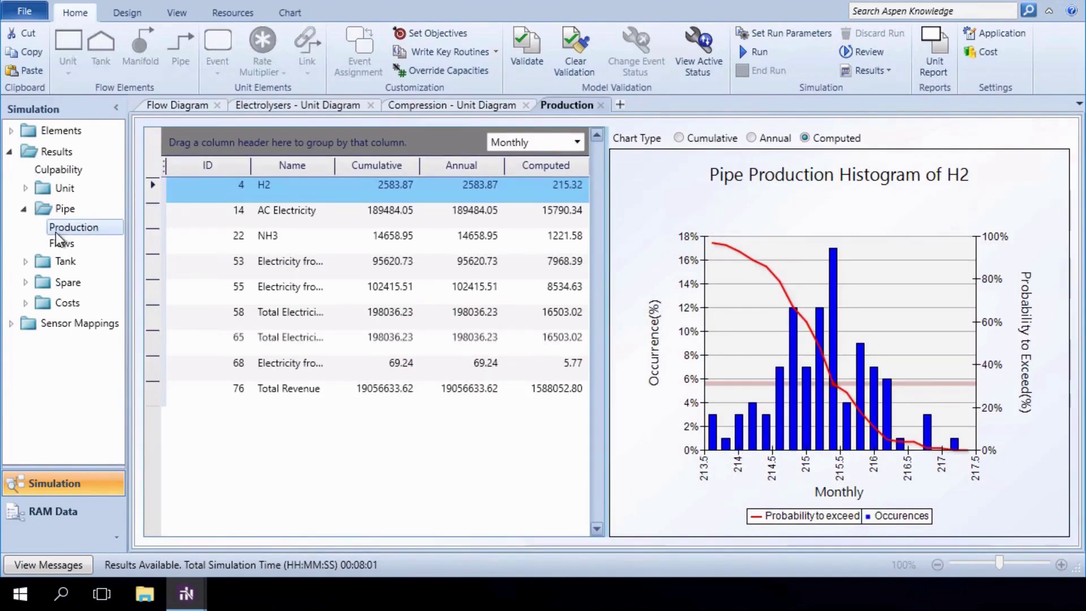
left_click(765, 141)
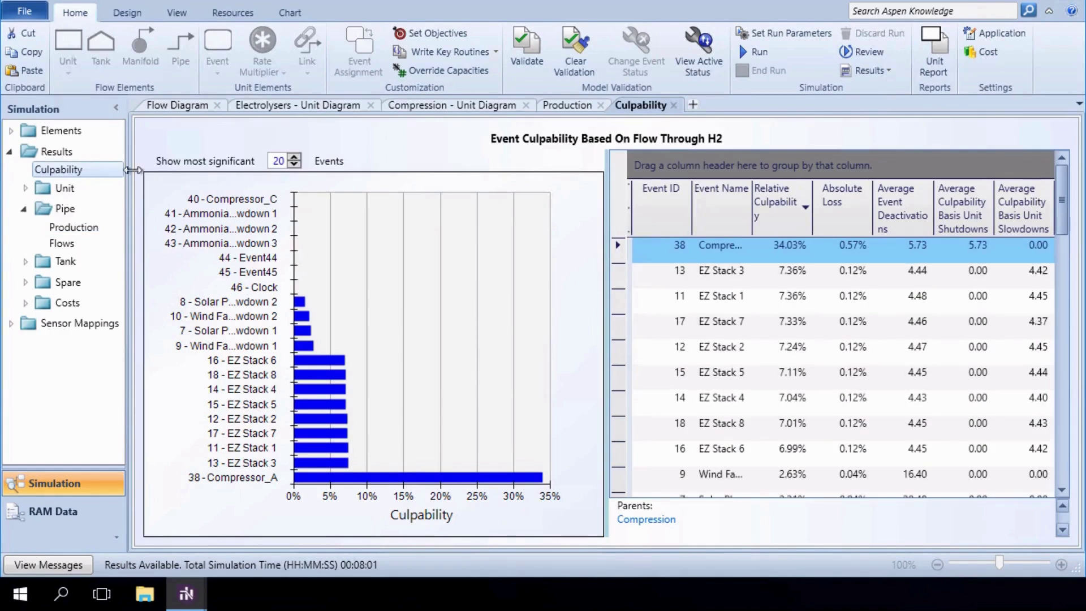
Chart fewer culpability events, then fit the Compression diagram showing its single Compressor_A
left_click(294, 164)
left_click(294, 165)
left_click(294, 164)
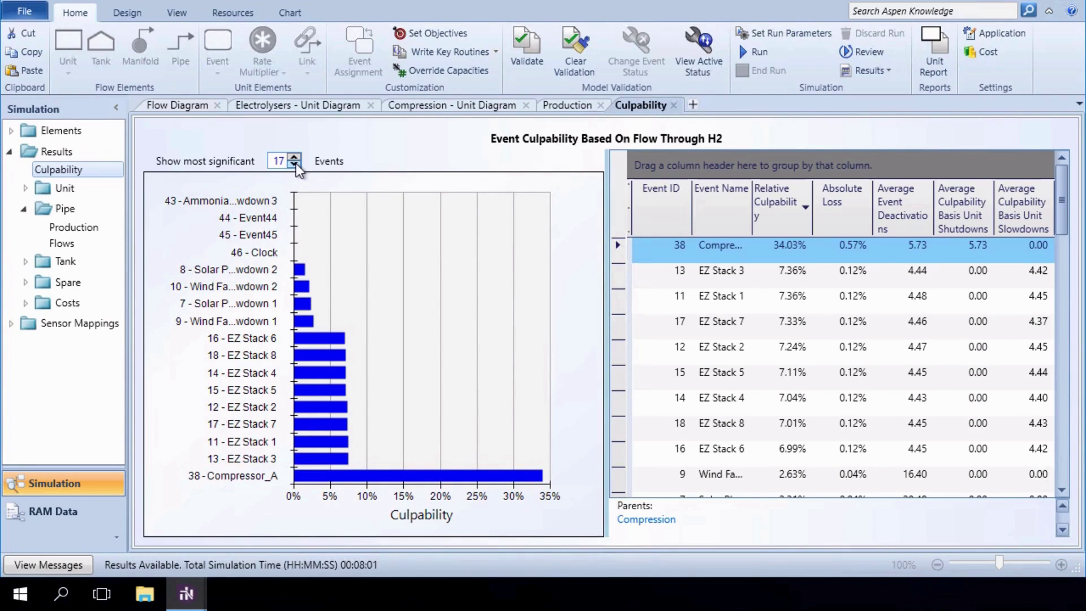
left_click(390, 107)
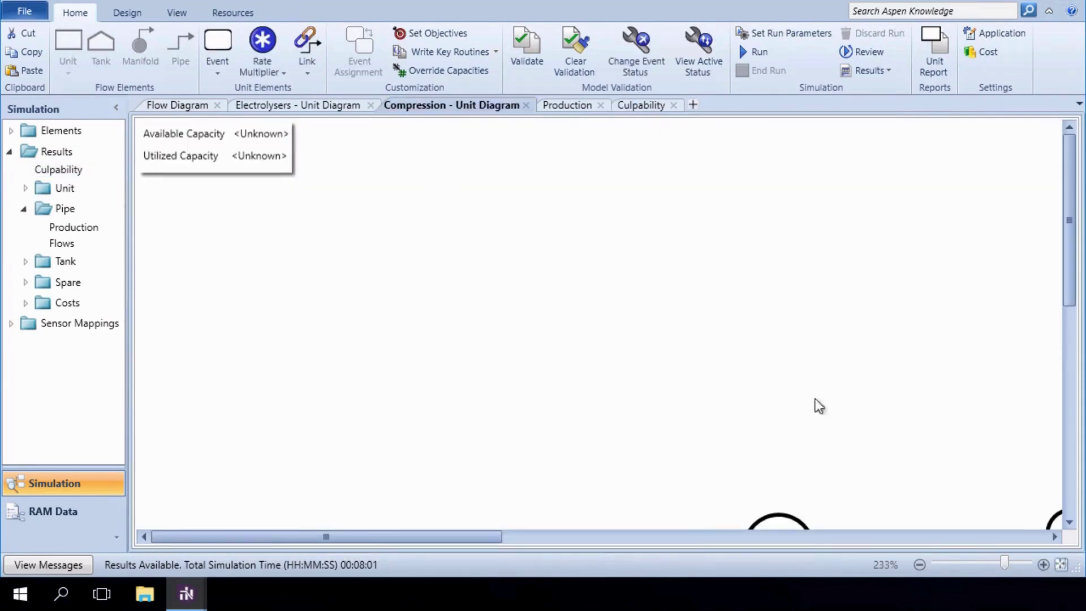
left_click(1062, 564)
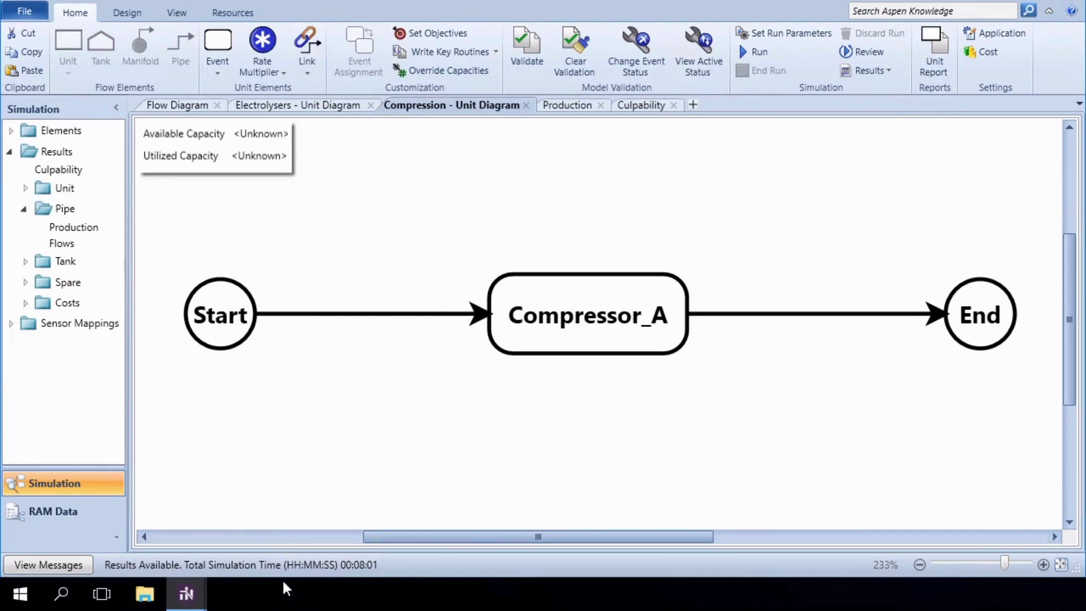
In the 2x50 model, confirm the first rate multiplier needs 2 of 2 paths, each giving 0.5
mouse_move(185, 598)
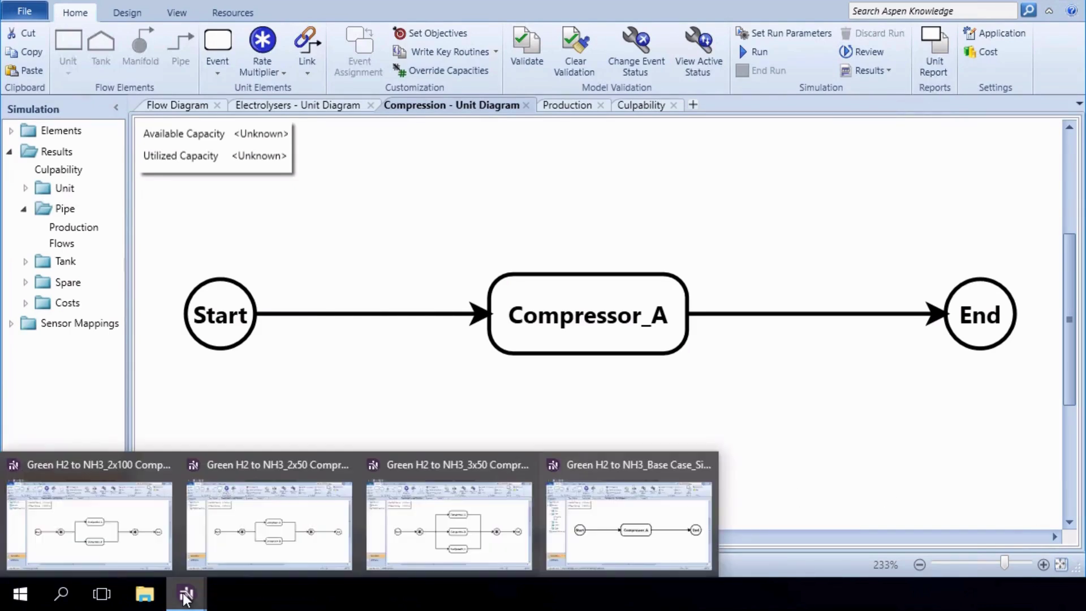
left_click(203, 556)
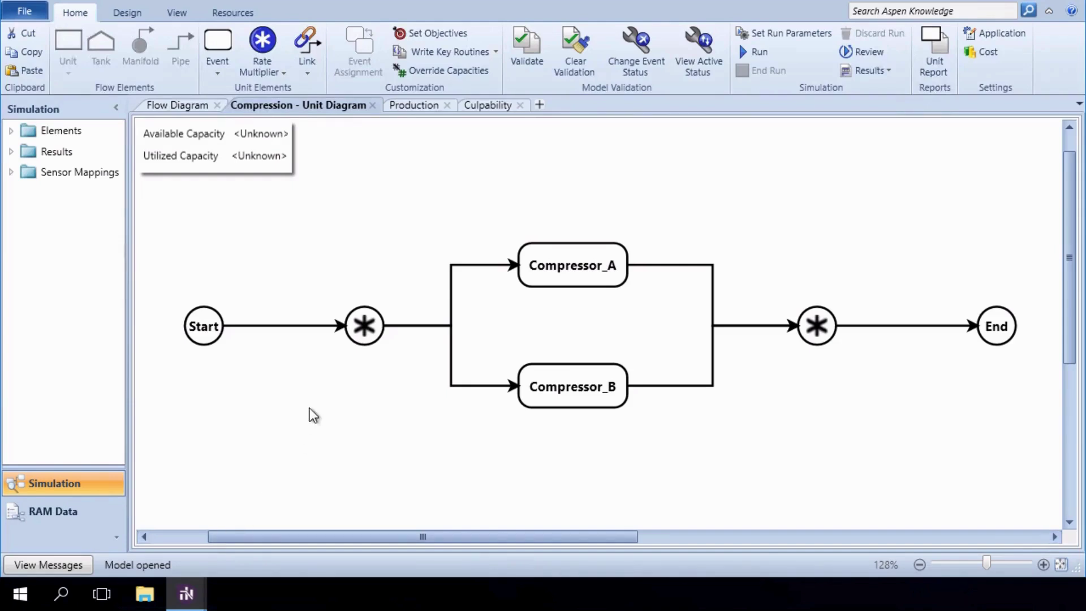
double_click(353, 333)
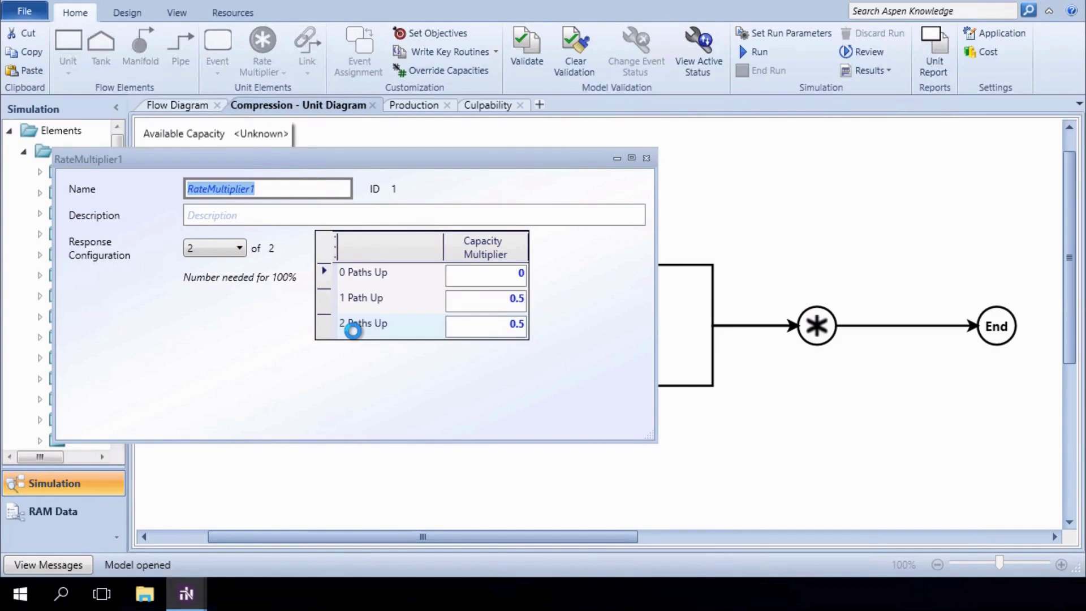
left_click(240, 248)
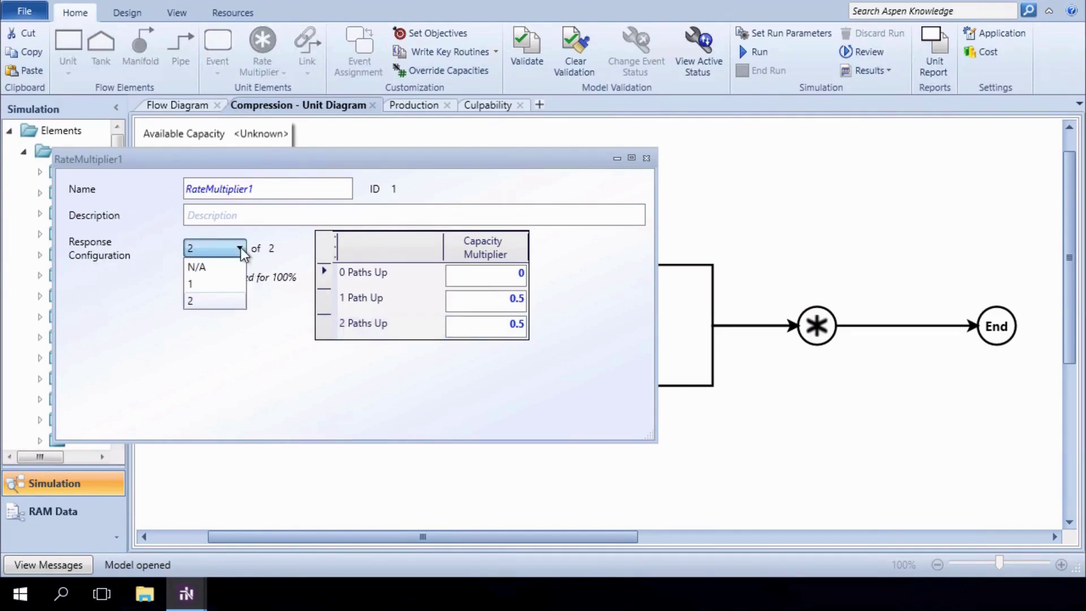
left_click(240, 247)
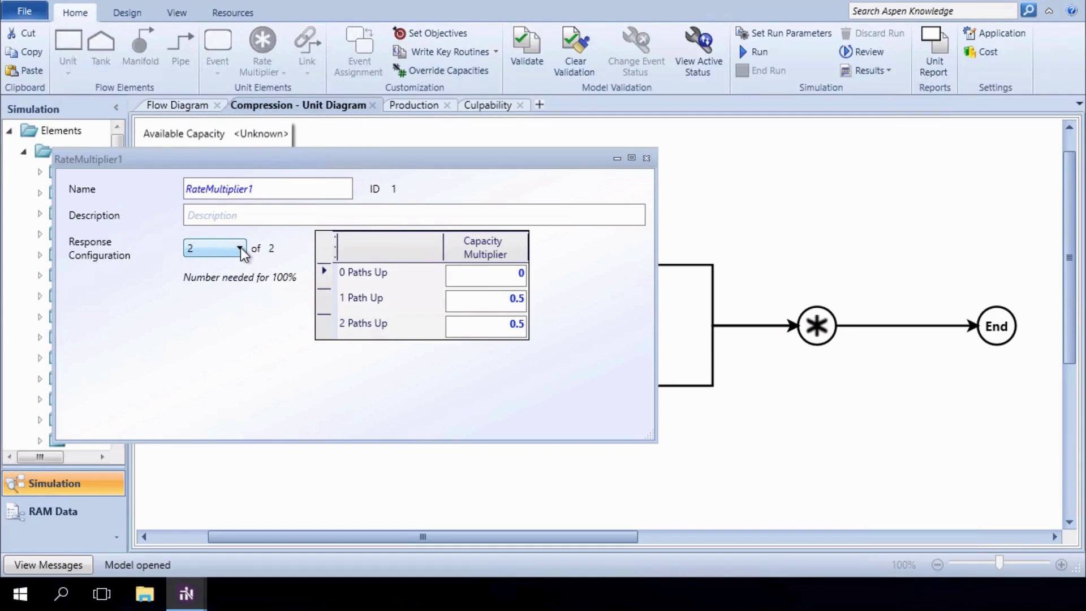
left_click(645, 160)
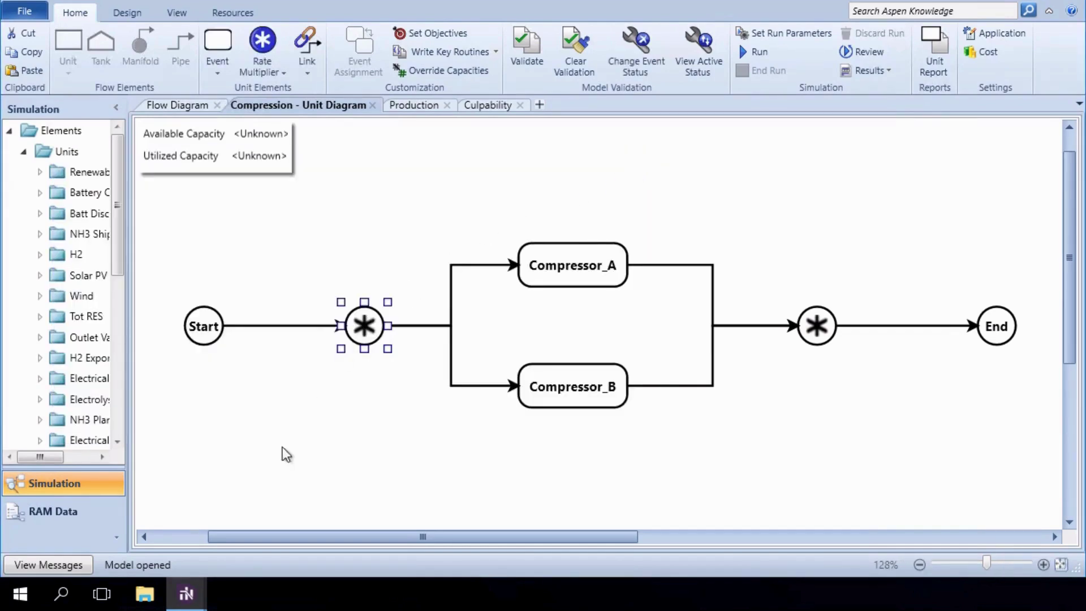
In the 2x100 model, confirm the rate multiplier needs 1 of 2 compressors for full capacity
mouse_move(198, 586)
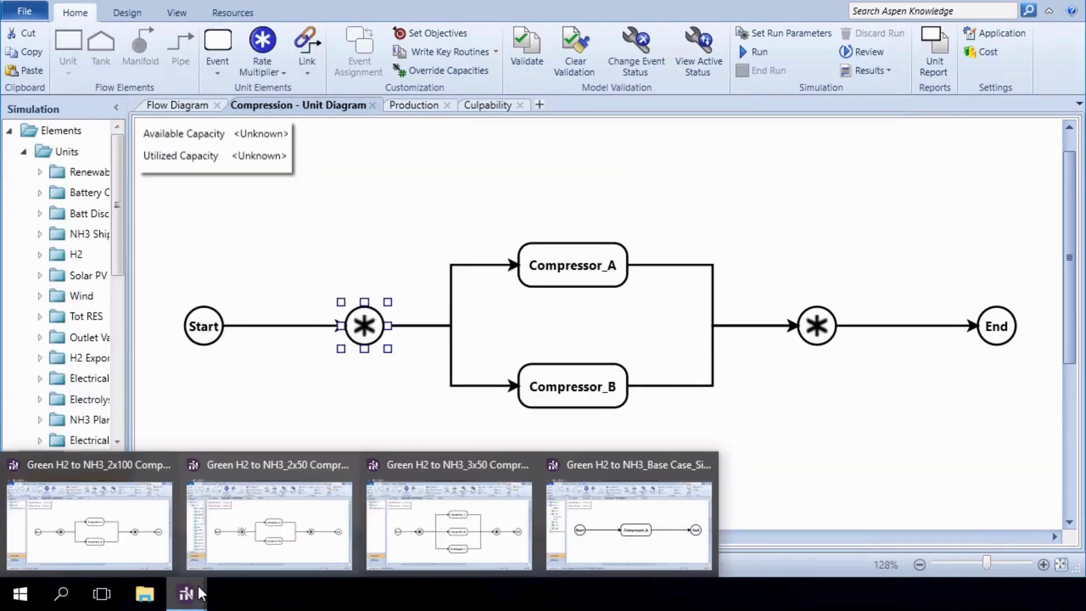
left_click(166, 534)
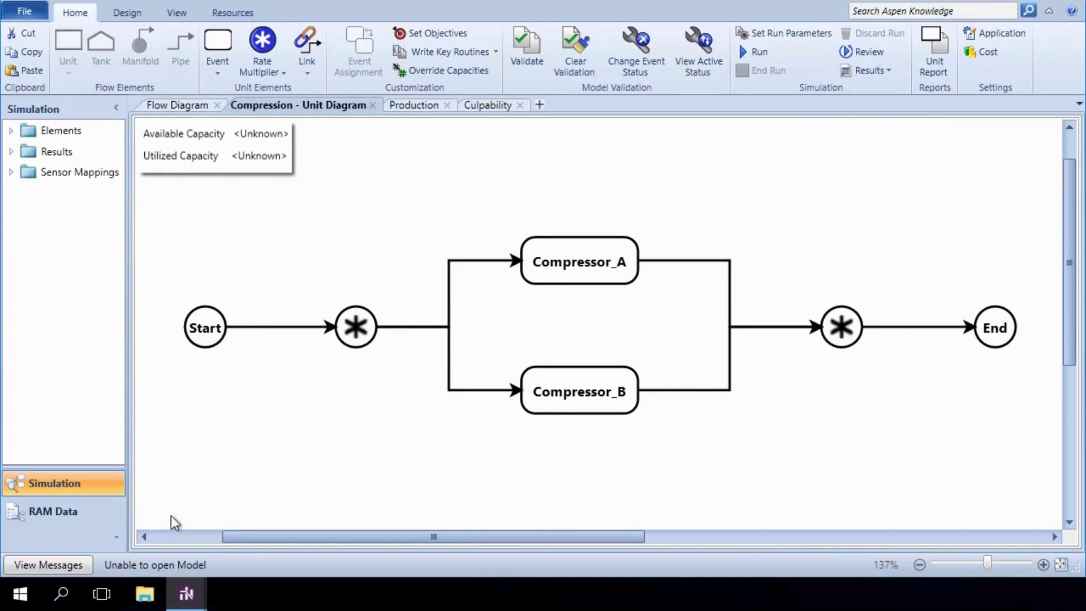
left_click(352, 340)
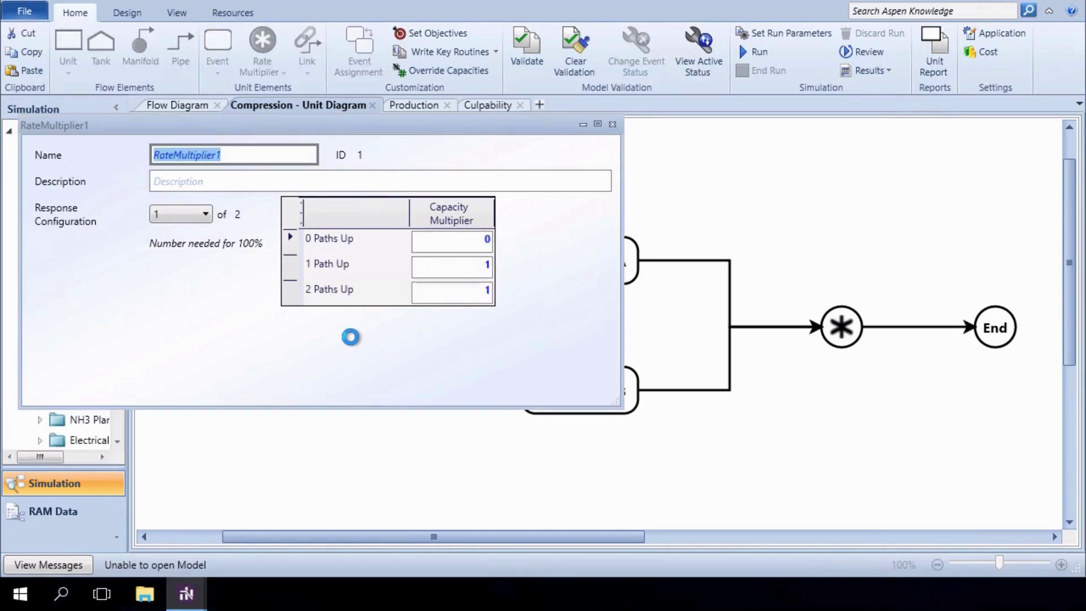
left_click(212, 215)
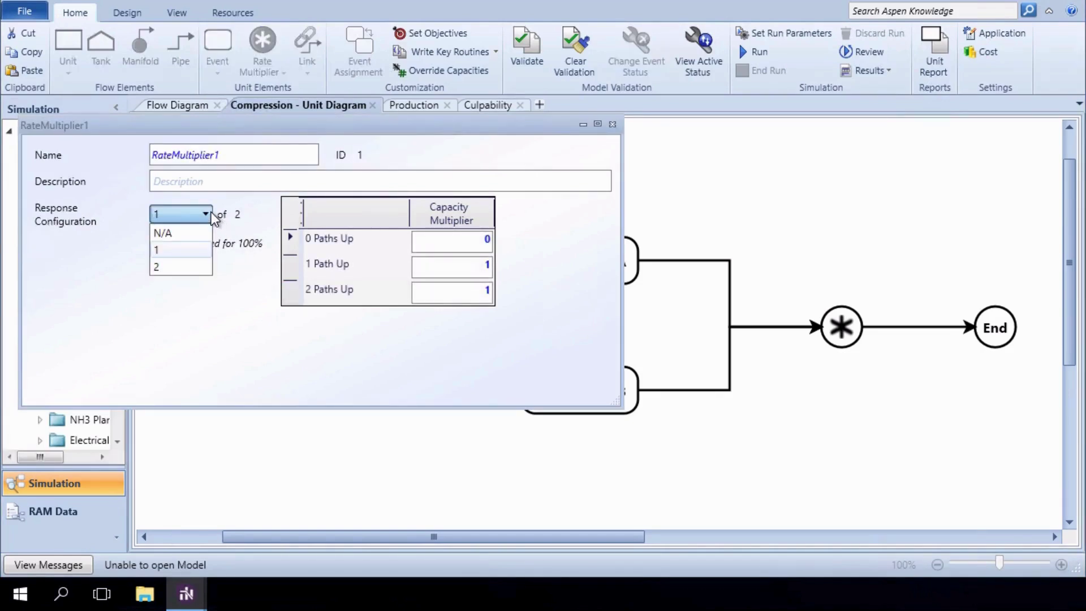
left_click(212, 216)
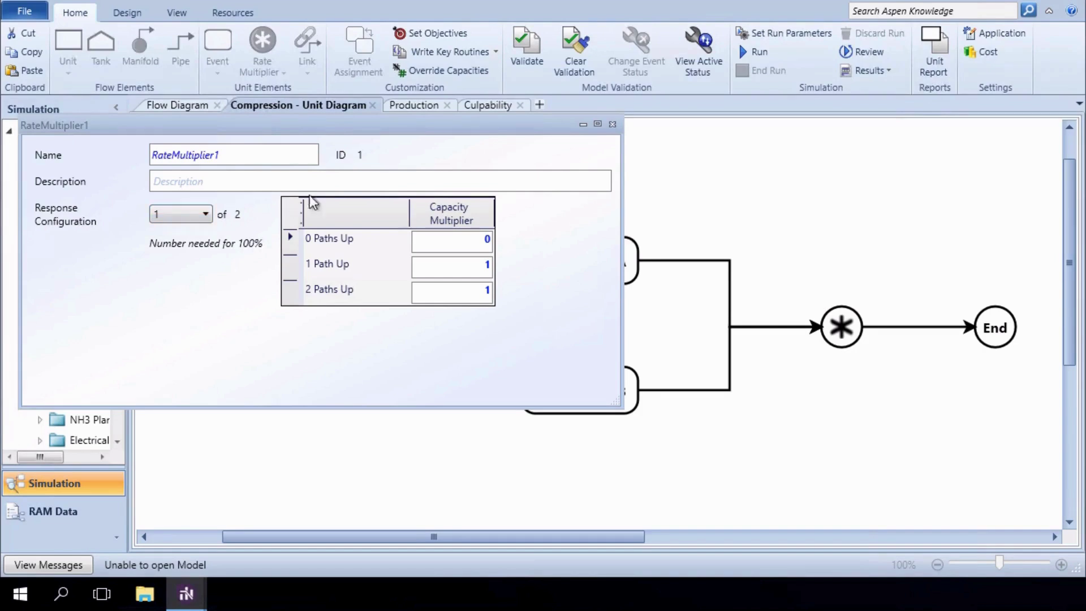
left_click(612, 125)
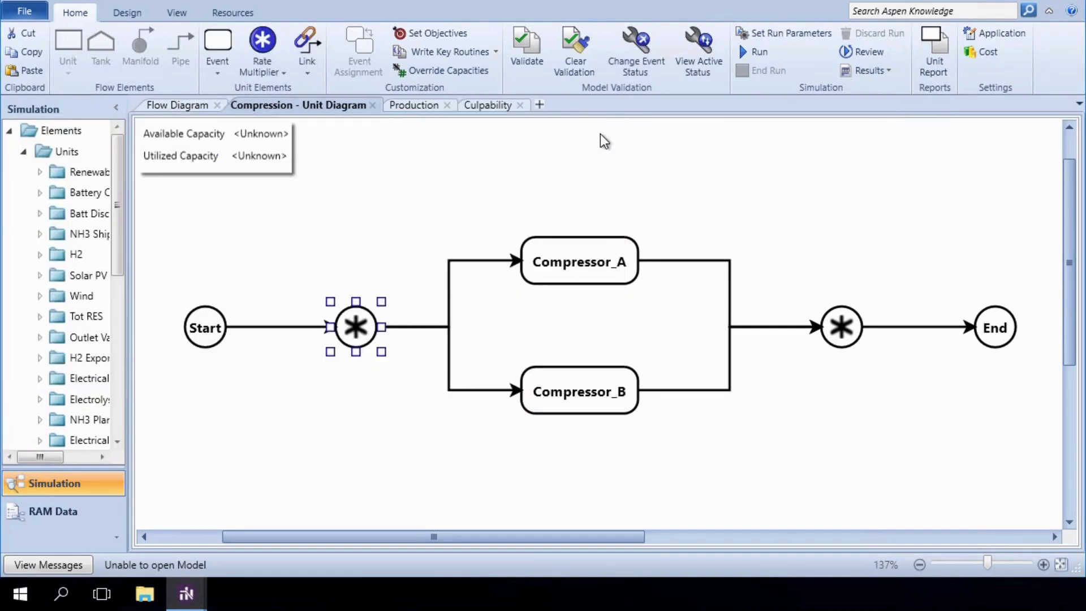
In the 3x50 model, confirm the rate multiplier's response configuration needs 2 of 3 compressors
mouse_move(191, 594)
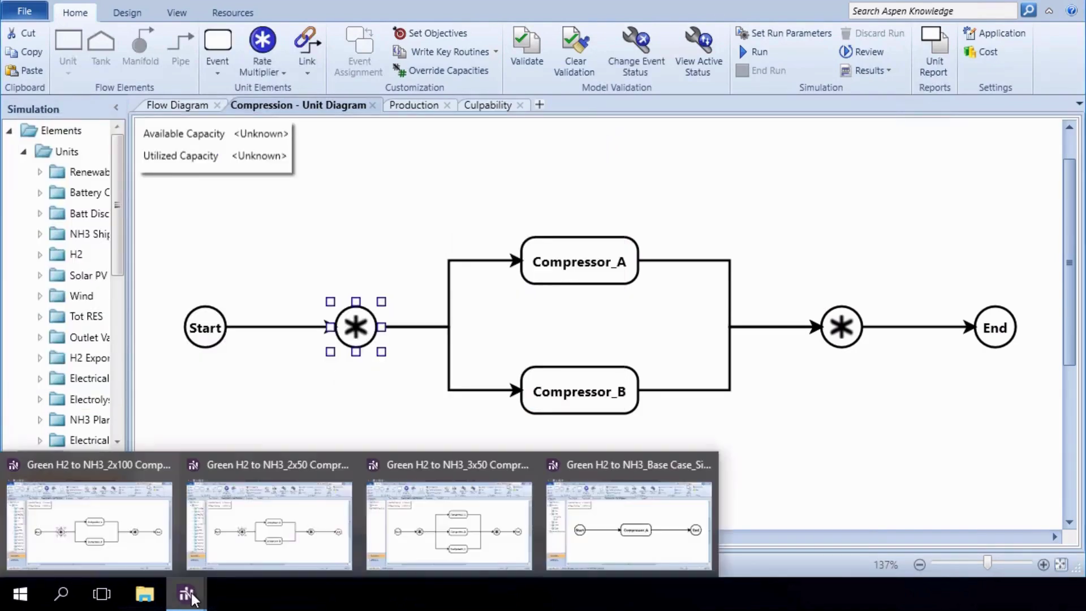
left_click(403, 524)
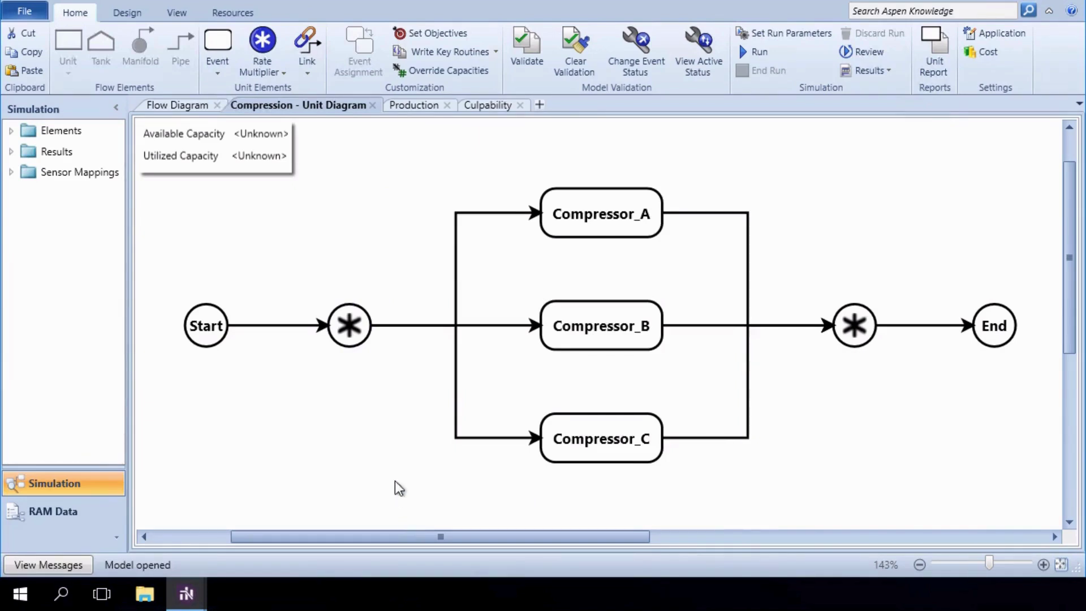
left_click(351, 341)
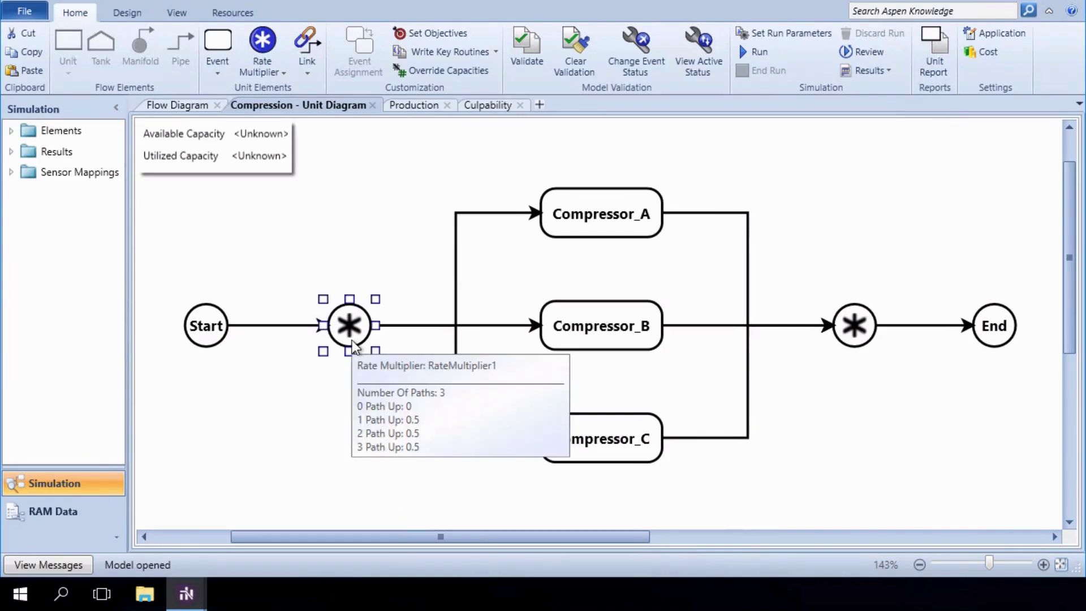
double_click(351, 334)
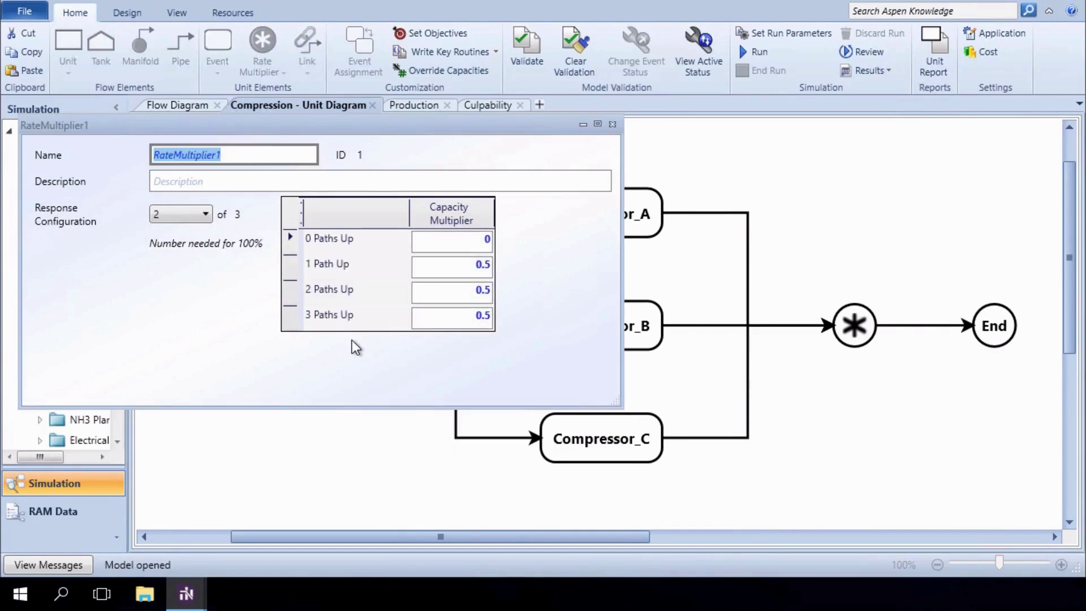
left_click(211, 214)
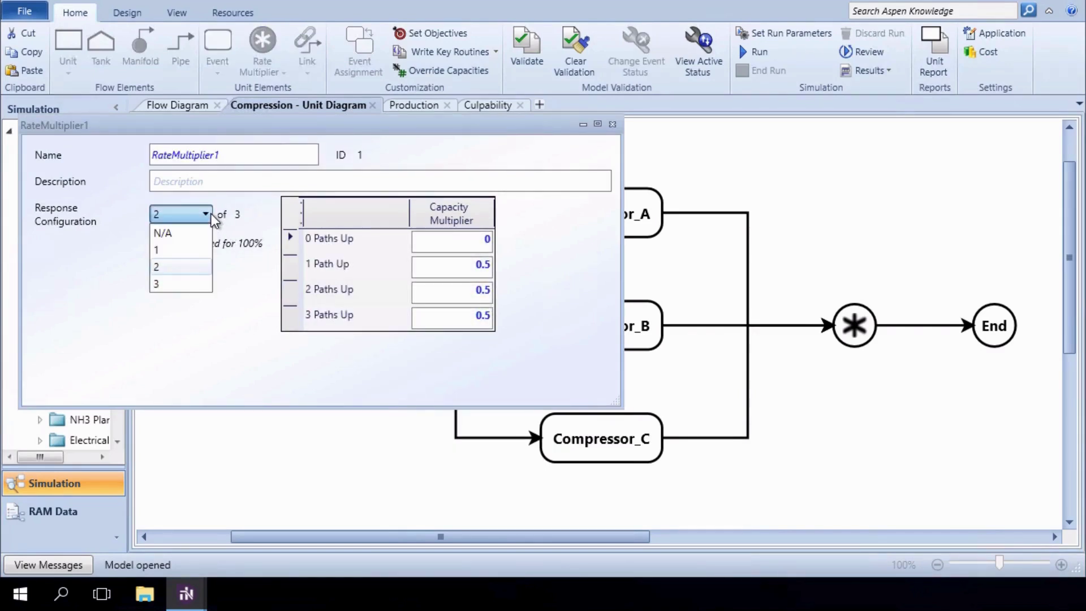
left_click(211, 213)
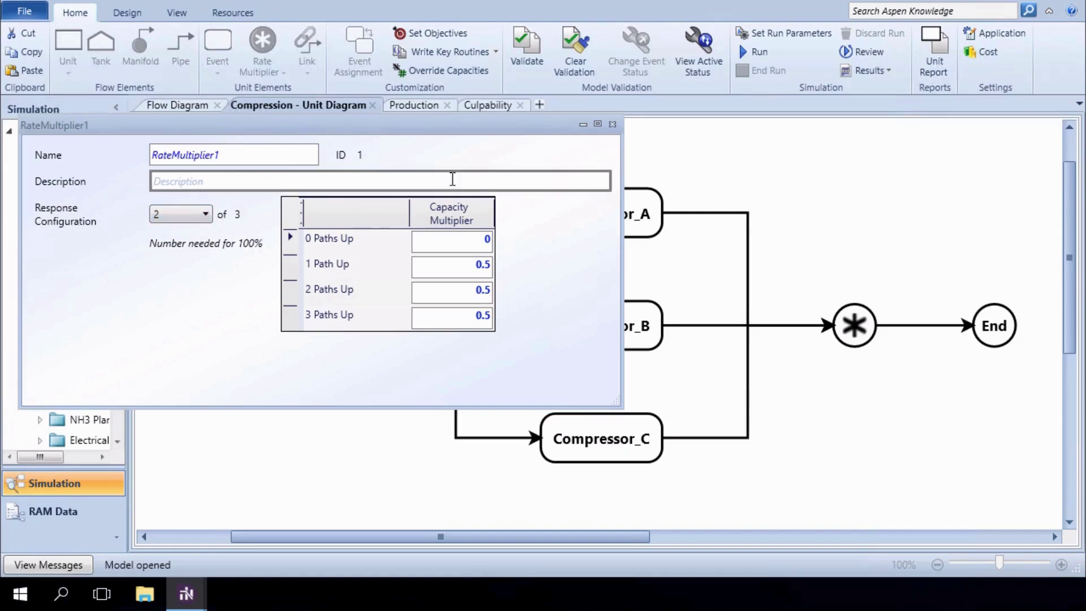
left_click(613, 125)
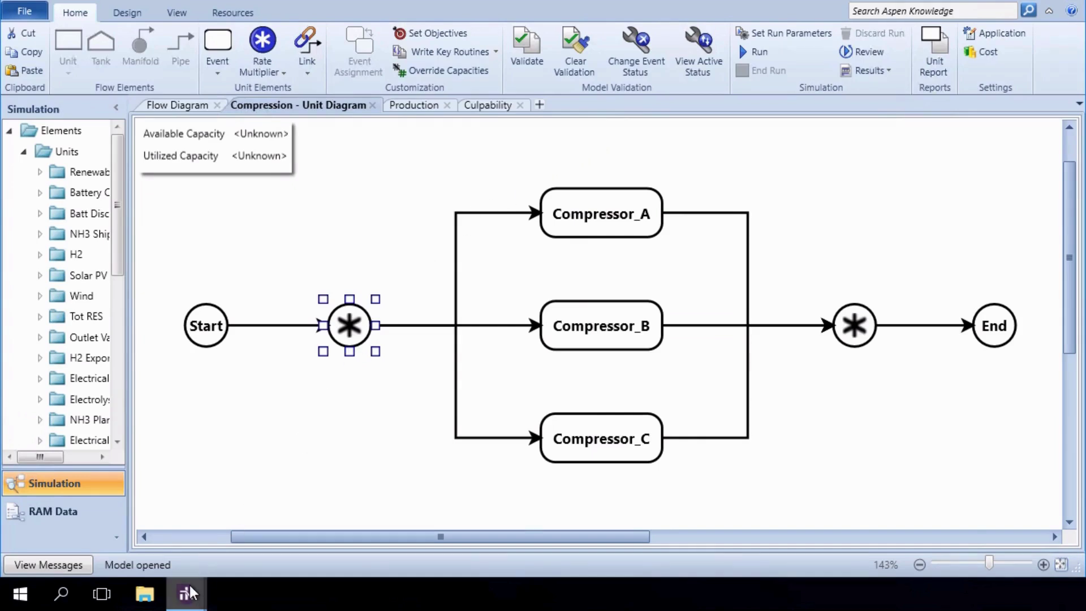
Bring up the 2x50 model's H2 production results
mouse_move(192, 592)
left_click(205, 561)
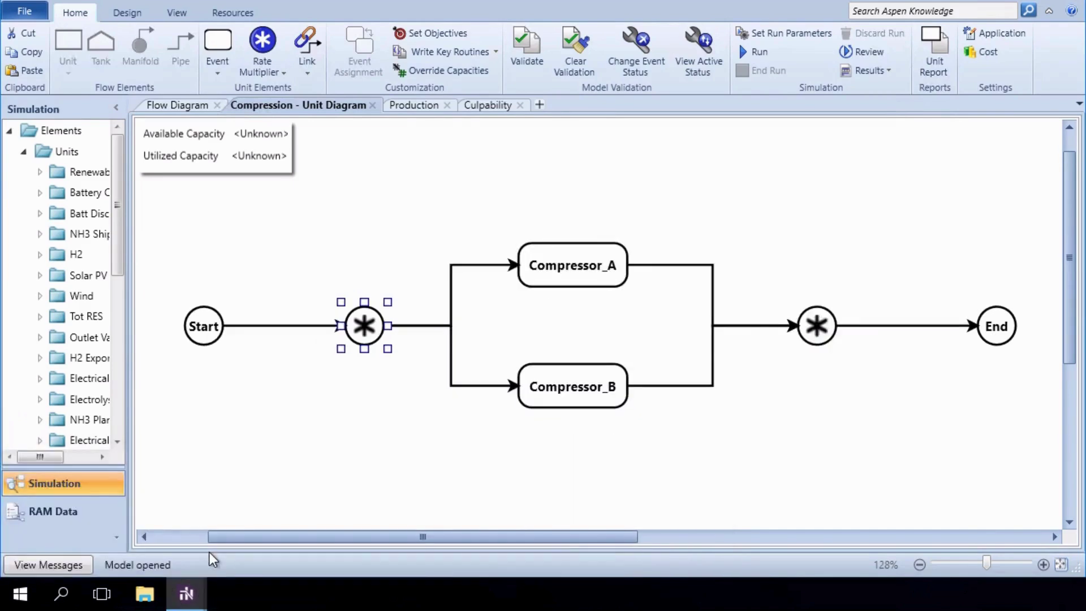
left_click(277, 386)
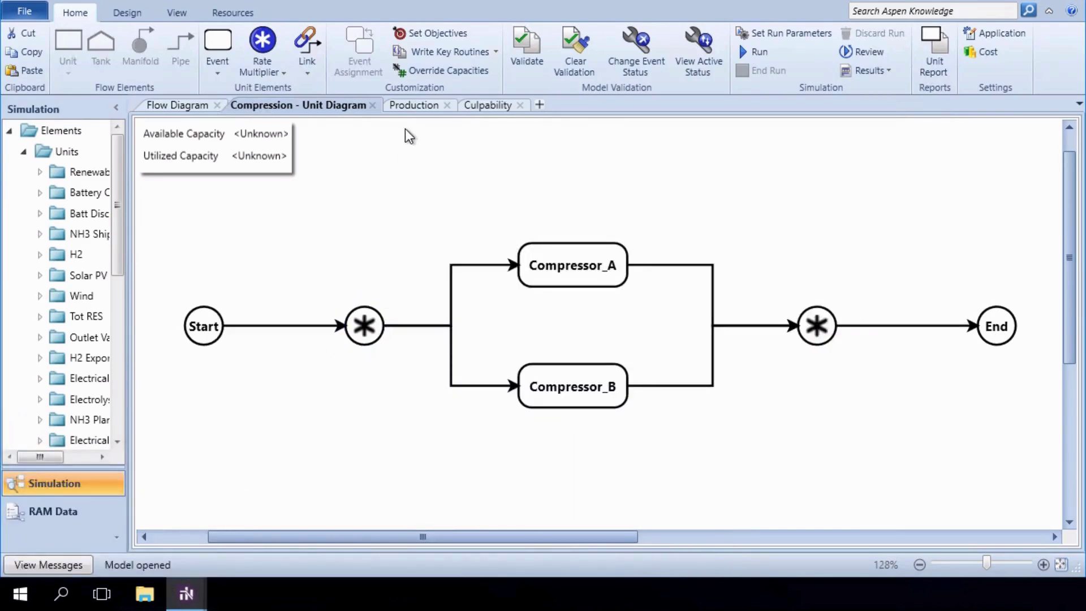
left_click(411, 110)
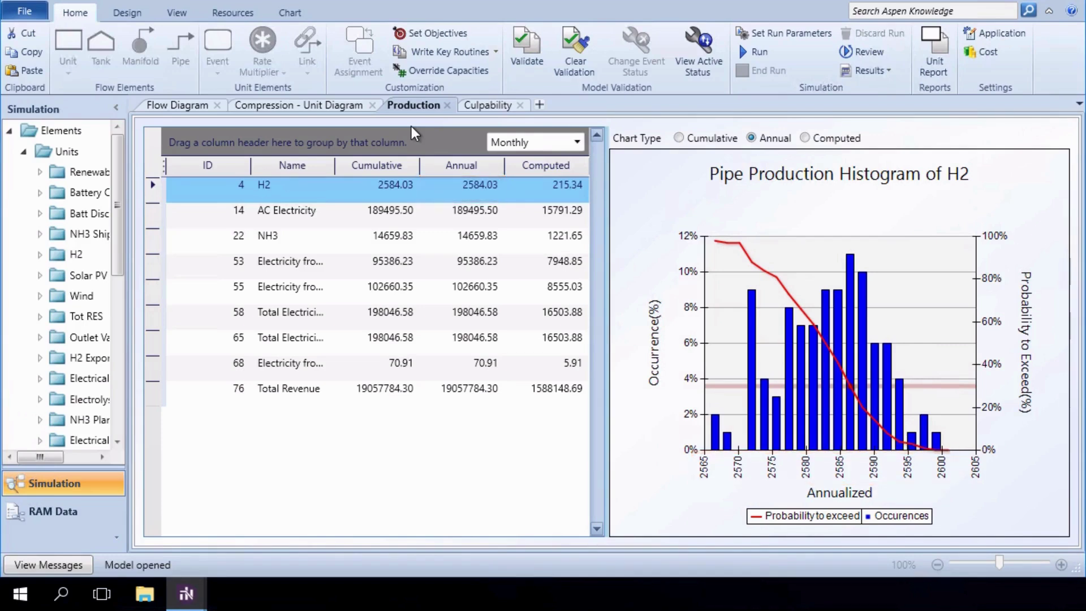
Limit its culpability chart to 16 events, showing both compressors near 17.3% each
left_click(477, 109)
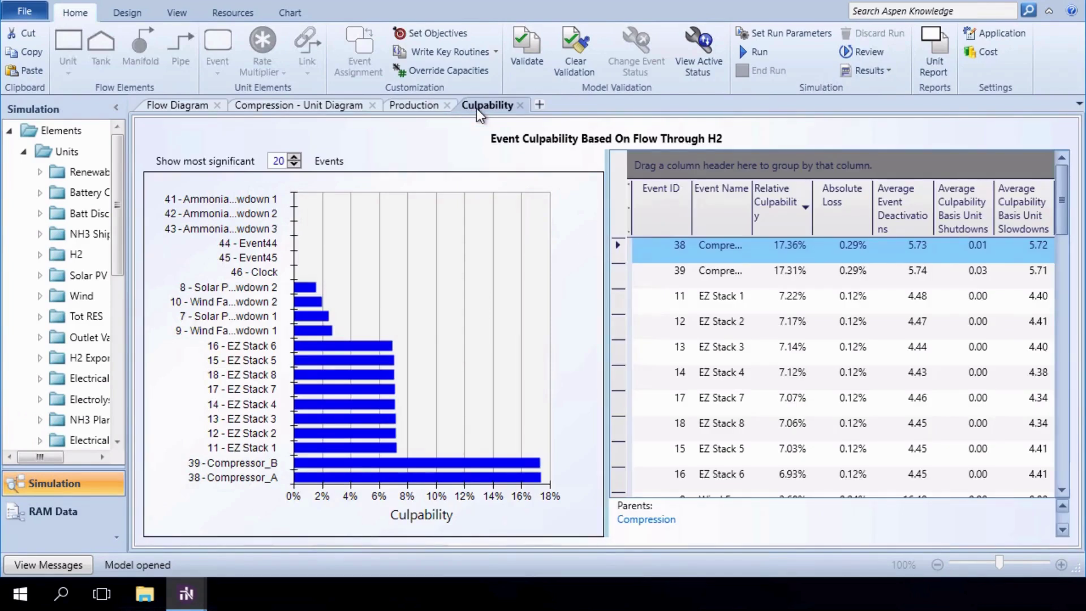
left_click(294, 165)
left_click(293, 166)
left_click(294, 165)
left_click(293, 166)
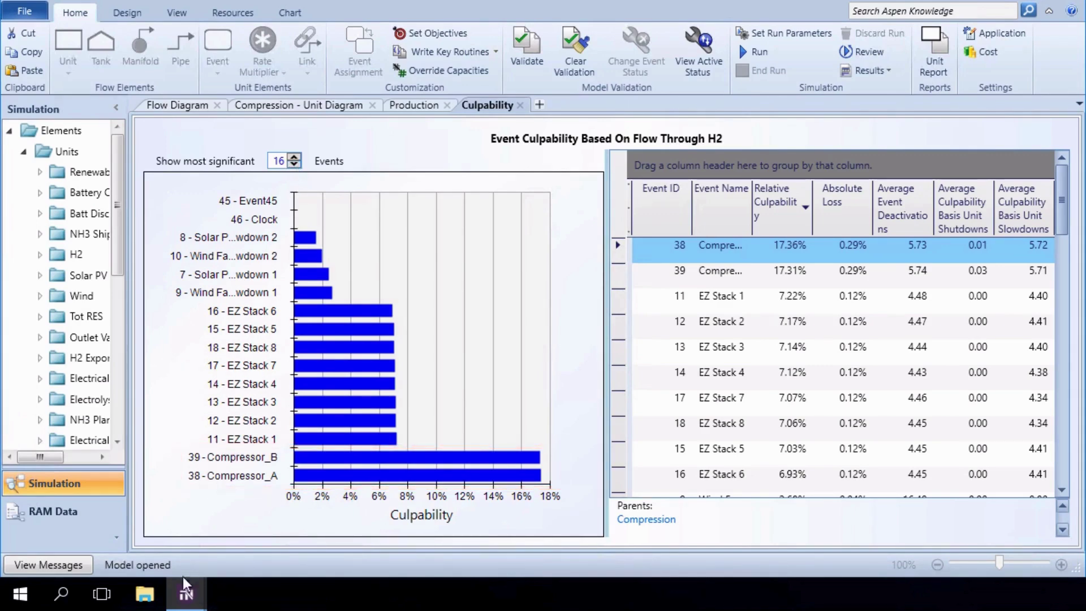
Bring up the 2x100 model's H2 production results
mouse_move(185, 597)
left_click(131, 545)
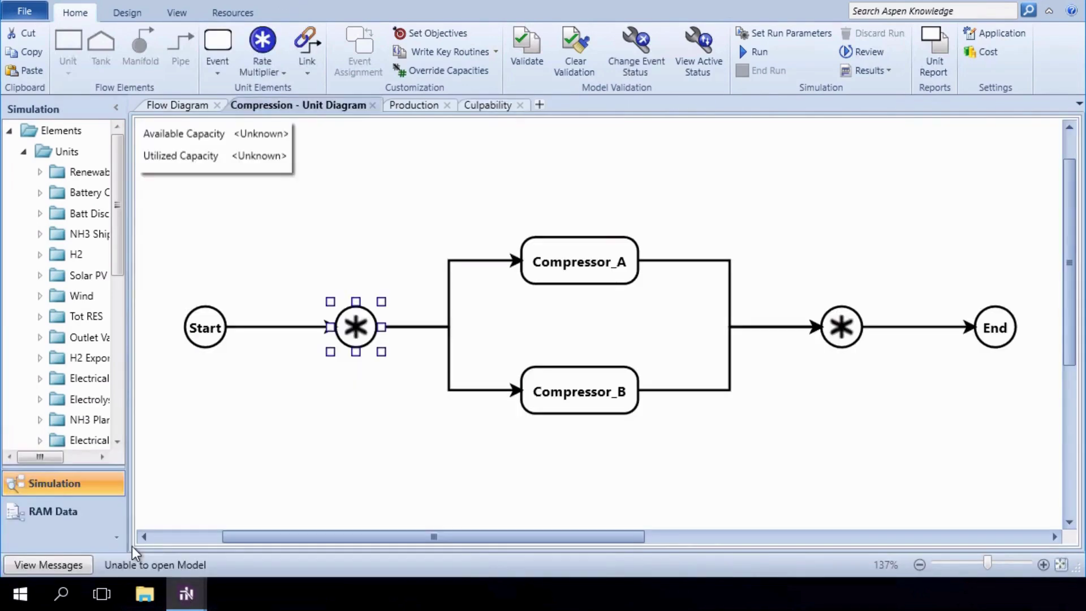
left_click(400, 110)
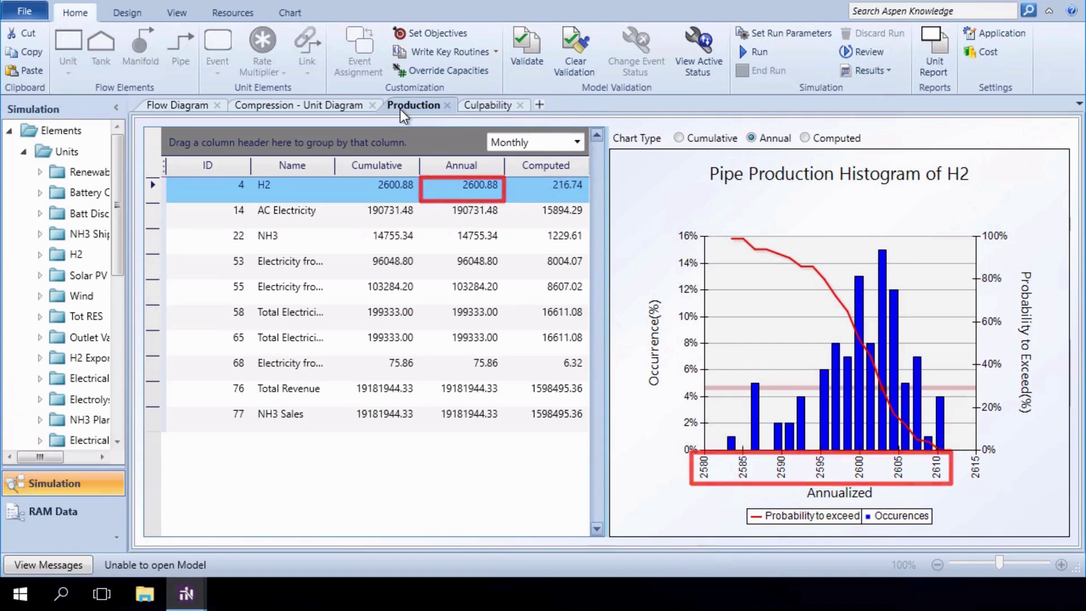
Limit its culpability chart to 16 events, with EZ Stack 1 highest at 11.48%
left_click(481, 110)
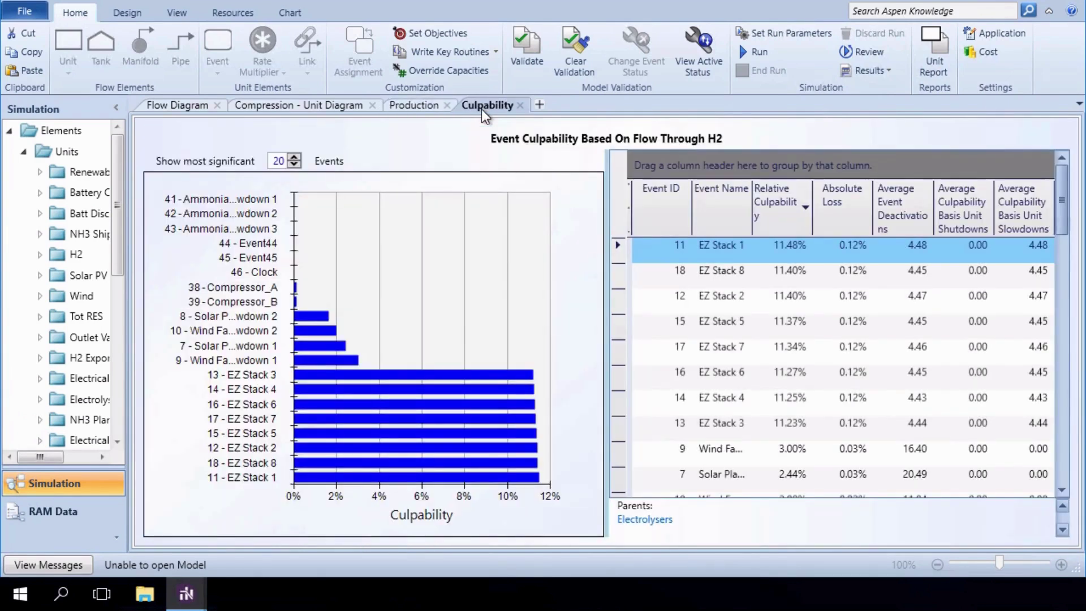
double_click(294, 165)
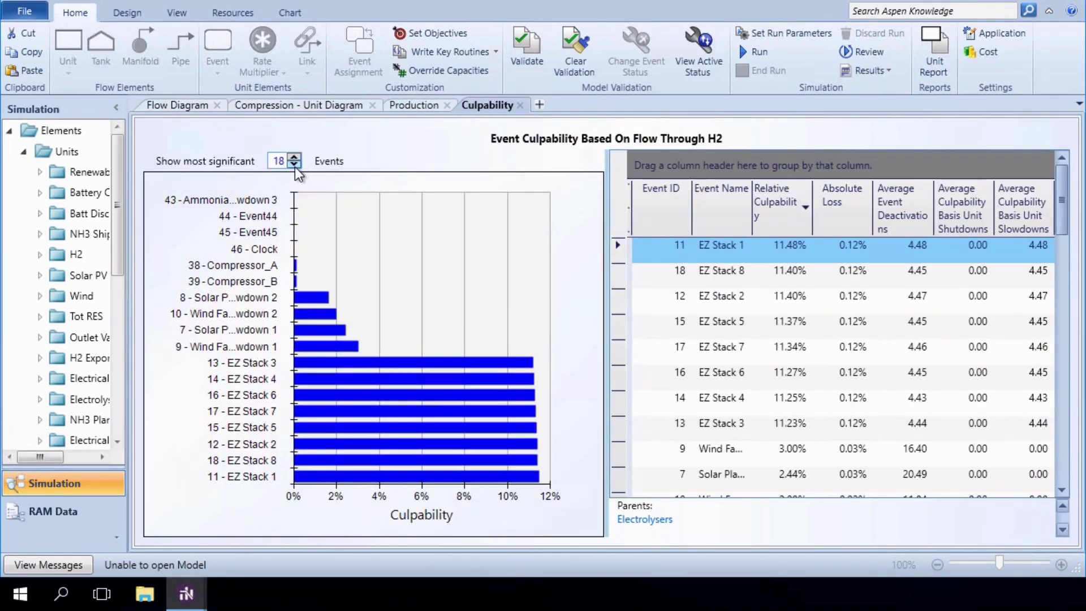
left_click(294, 165)
left_click(294, 165)
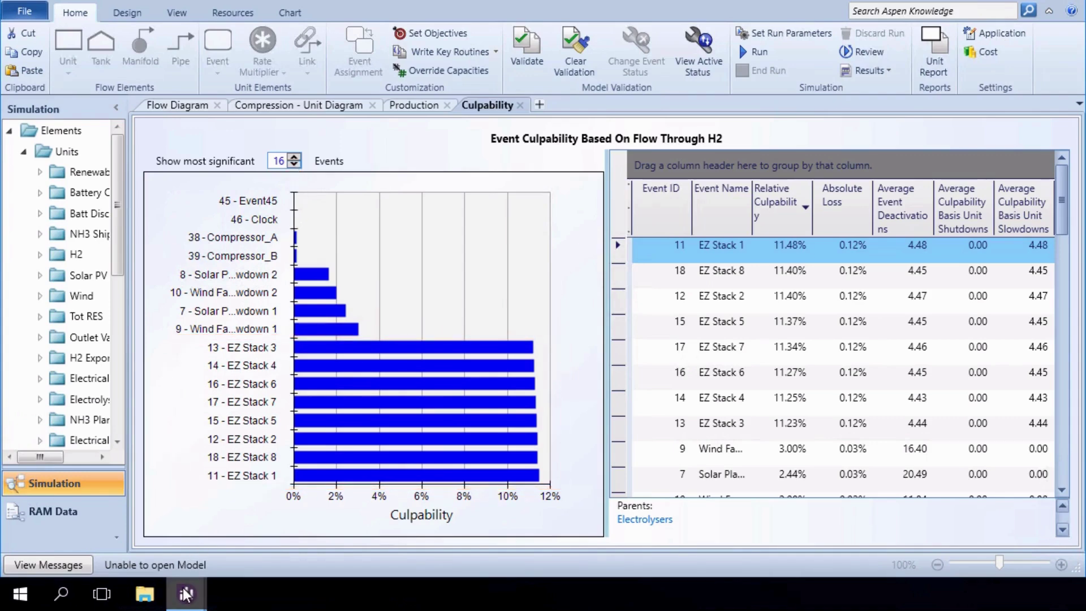
Show the 3x50 model's H2 production (2600.88 annual), then its event culpability ranking
mouse_move(186, 594)
left_click(427, 544)
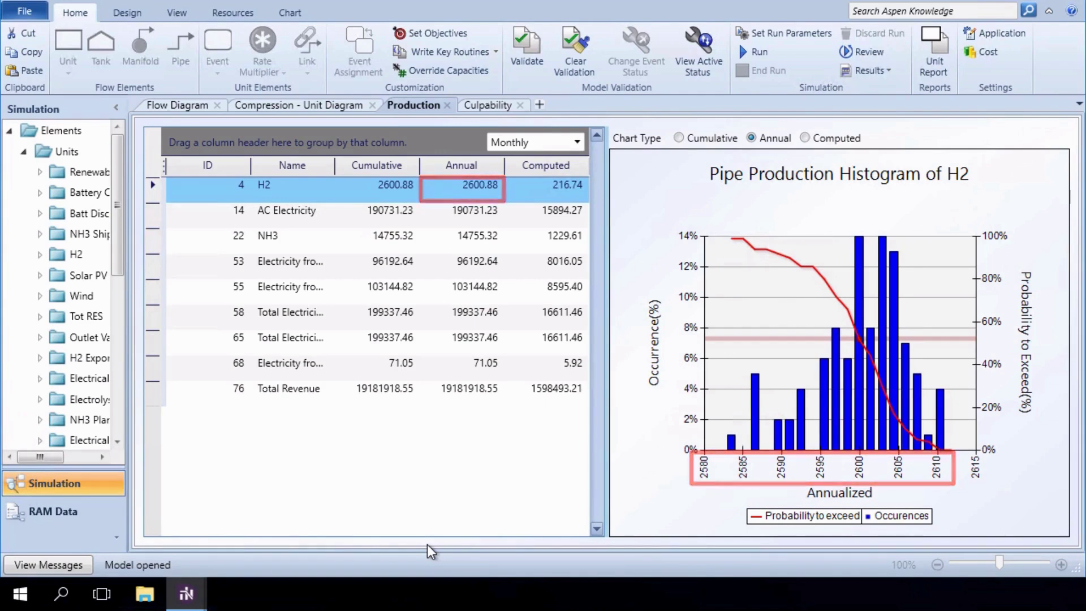
left_click(488, 105)
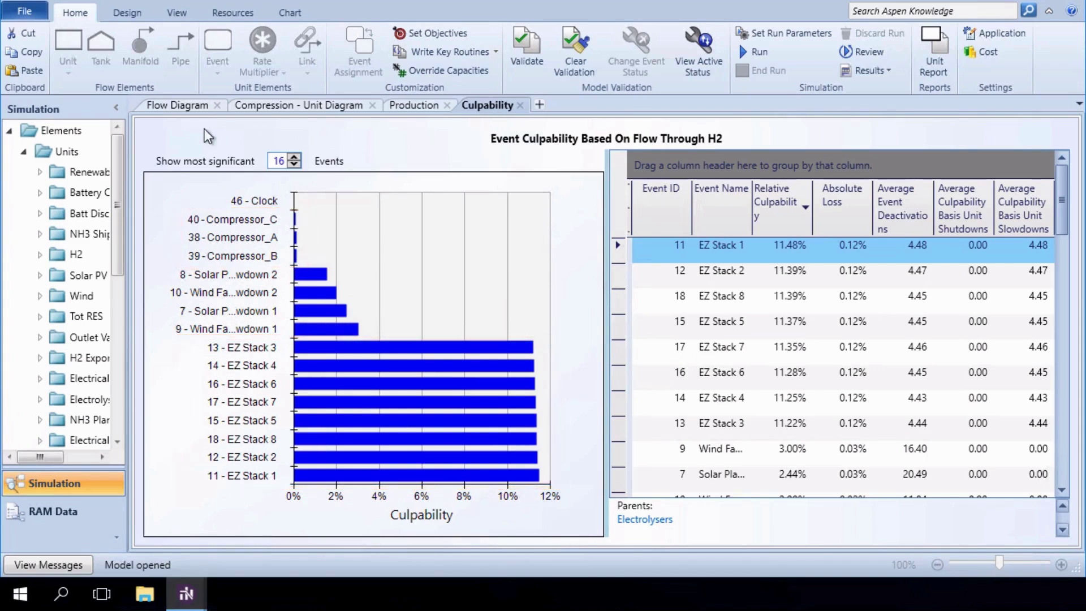
Go back to the top-level plant Flow Diagram, from solar and wind to total revenue
left_click(170, 108)
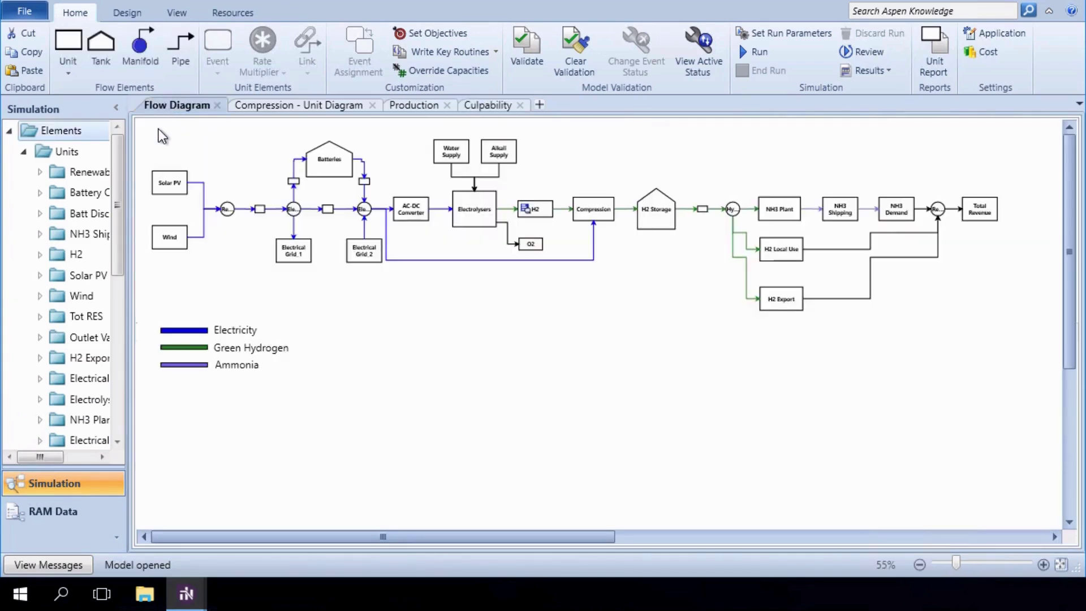